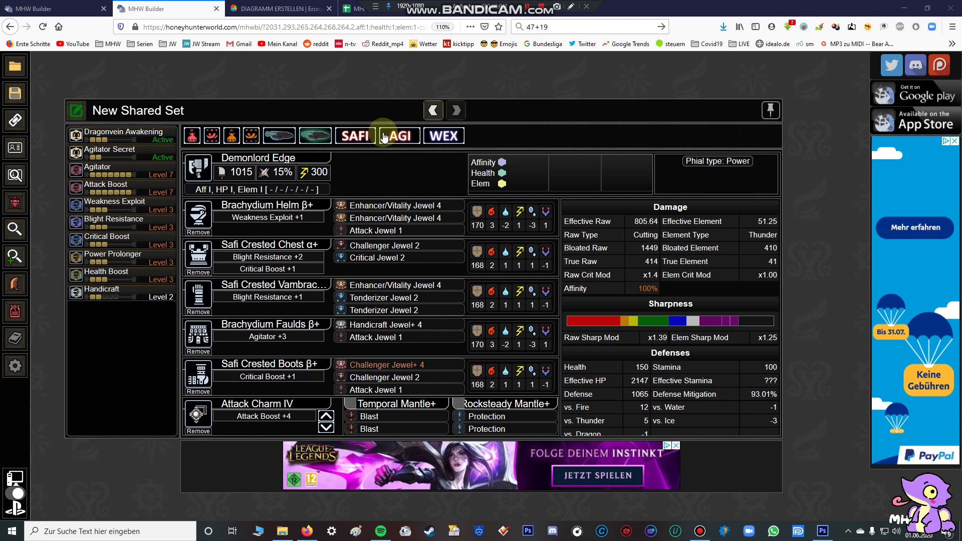
Step: Compare the weapon stats, armour pieces and decorations of the Kjárr Axe "Thunder" and Demonlord Edge sets, including the Demonlord Edge's sharpness bar
click(70, 8)
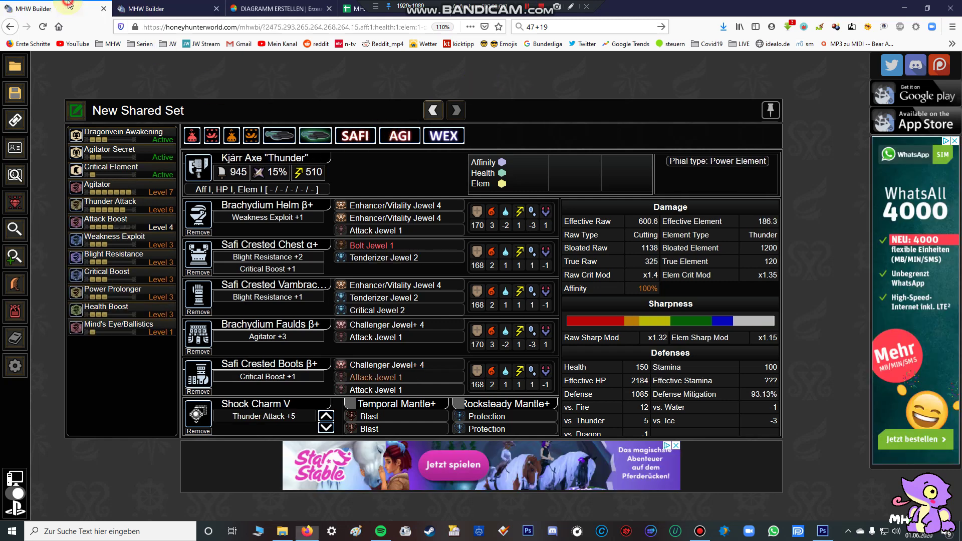
click(166, 6)
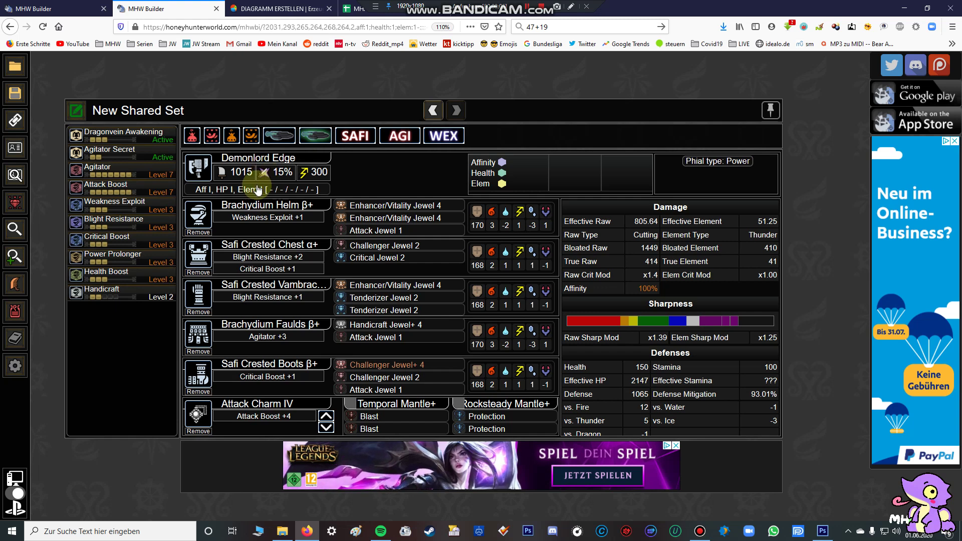
click(75, 9)
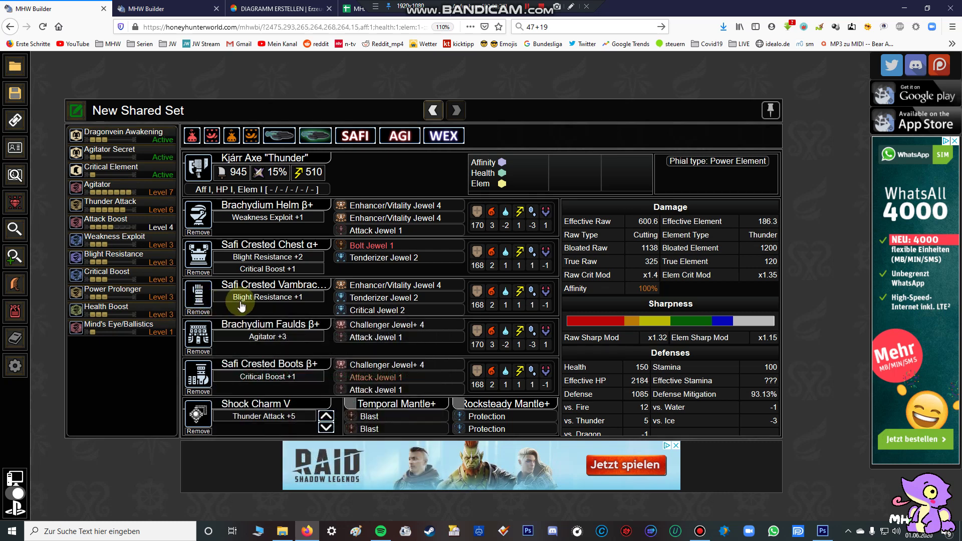
mouse_move(373, 298)
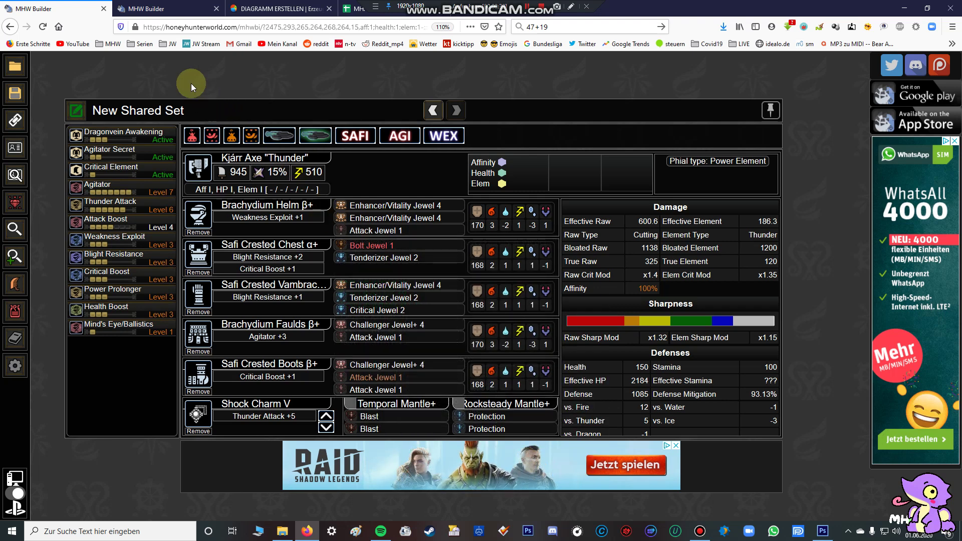
click(166, 5)
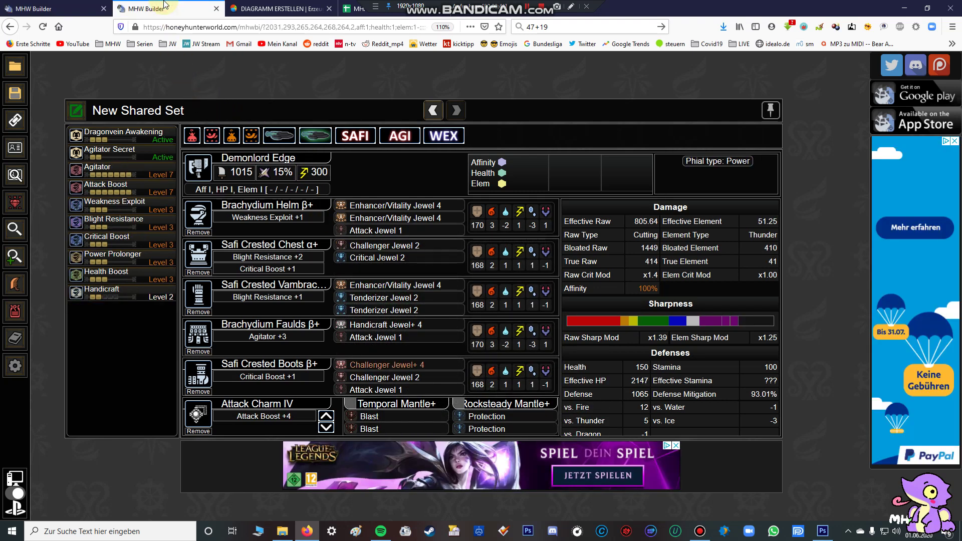
click(75, 8)
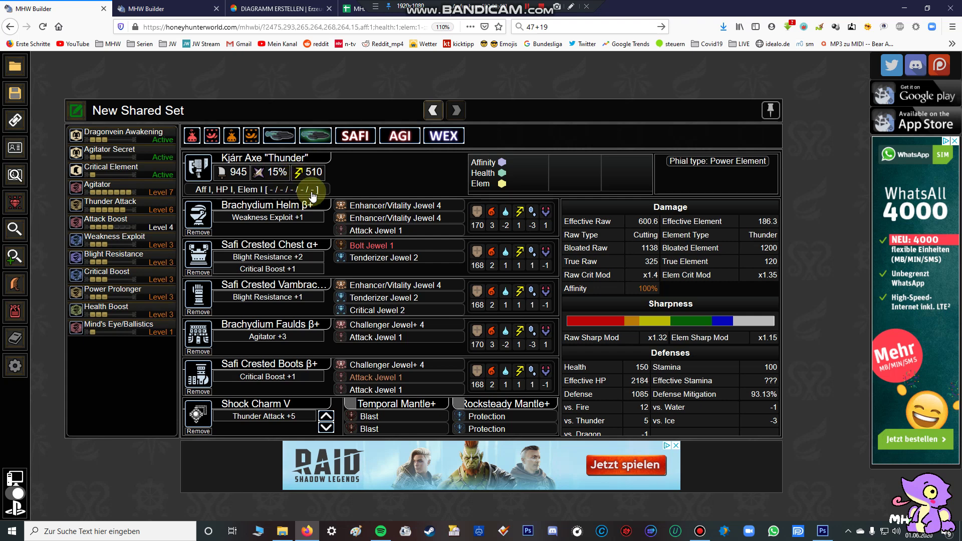
click(171, 9)
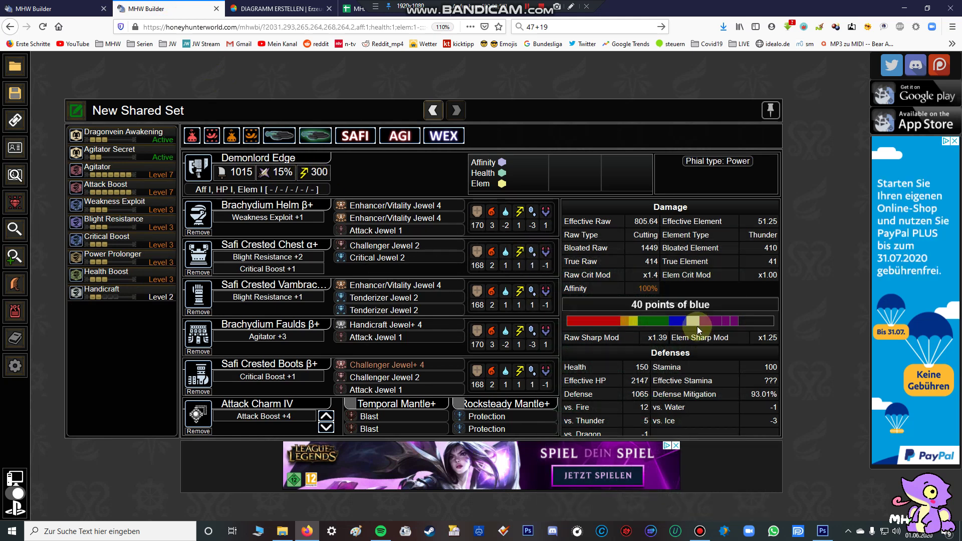
mouse_move(727, 324)
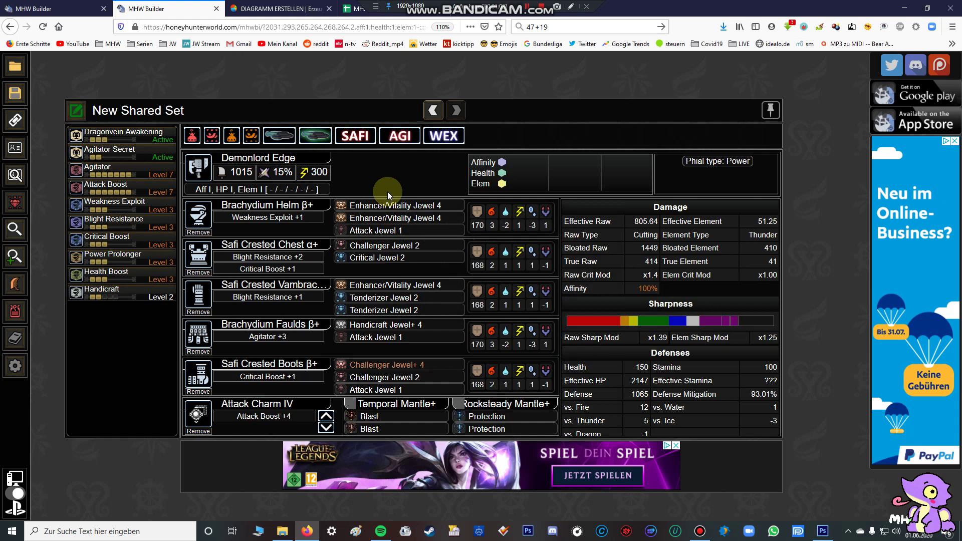
Step: Examine the skill descriptions of the Kjárr Axe "Thunder" set, from Dragonvein Awakening through Attack Boost and Power Prolonger to Mind's Eye/Ballistics
click(297, 133)
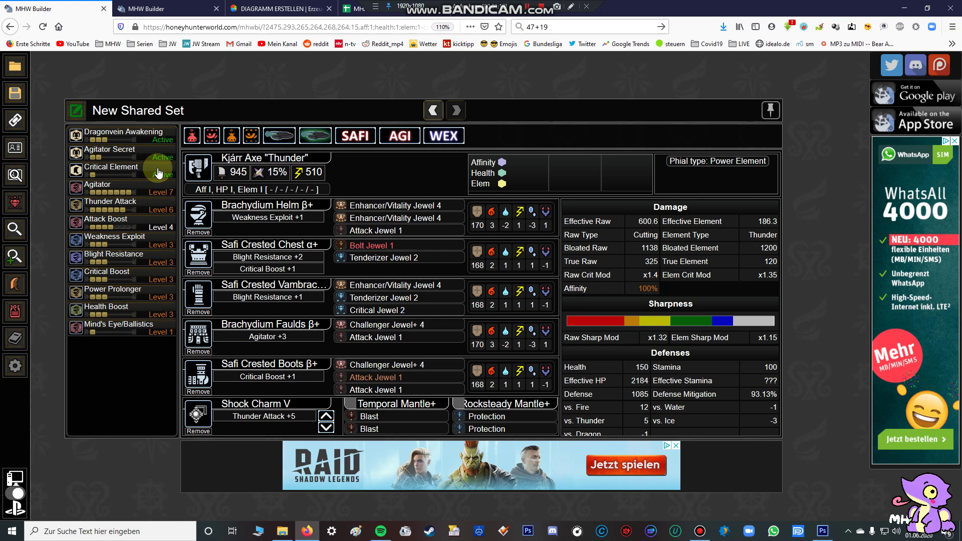
mouse_move(149, 170)
mouse_move(137, 195)
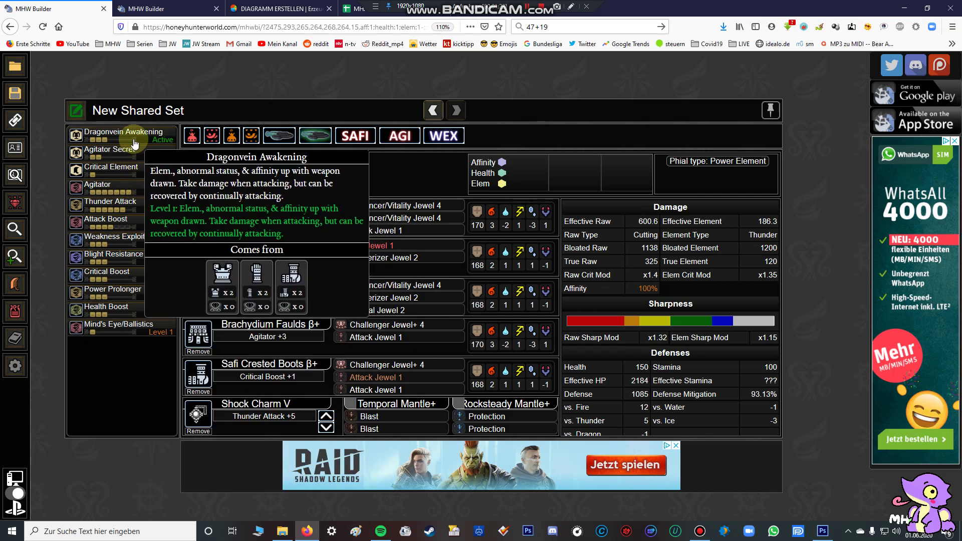
mouse_move(121, 222)
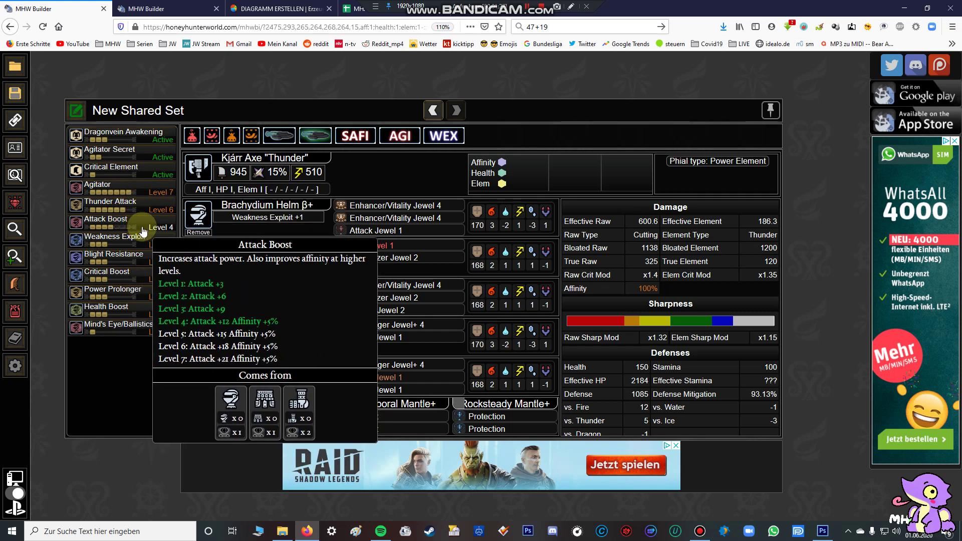
mouse_move(126, 263)
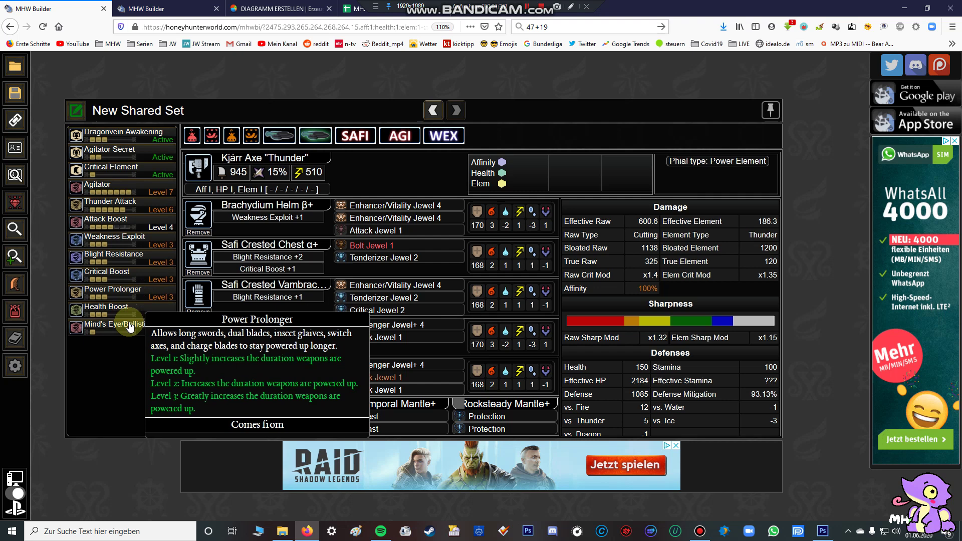
mouse_move(129, 328)
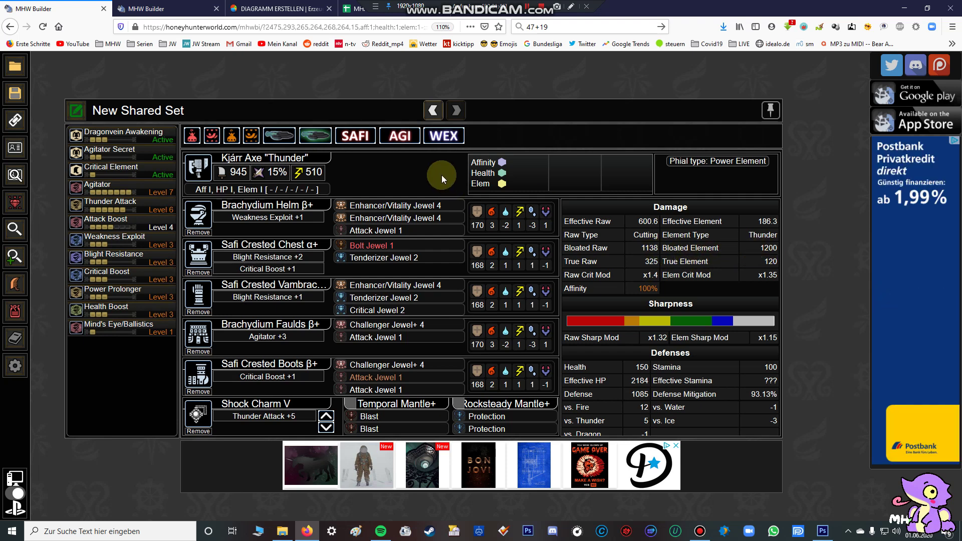
Step: Examine the Demonlord Edge set's skill descriptions, including Blight Resistance, Critical Boost and Handicraft, and inspect the white and purple sharpness segments
click(160, 8)
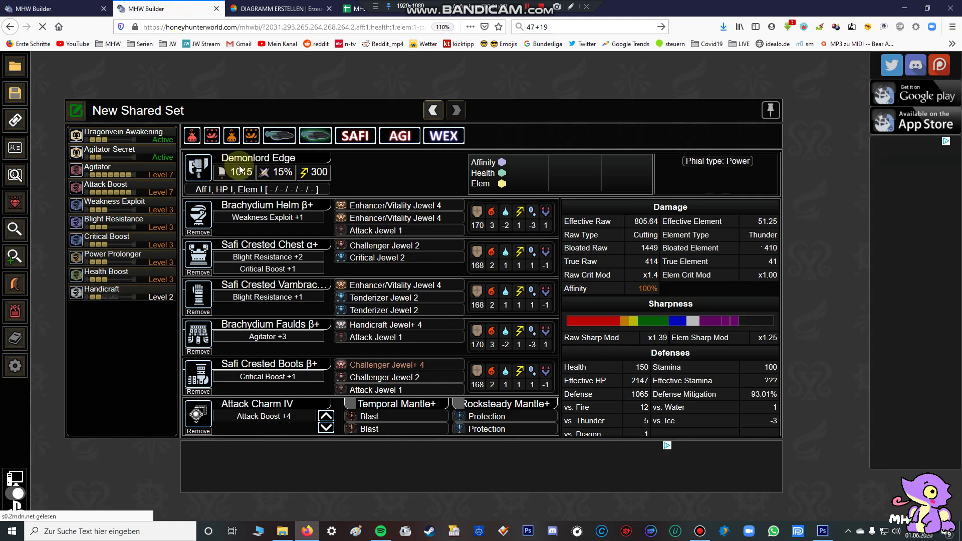
mouse_move(150, 226)
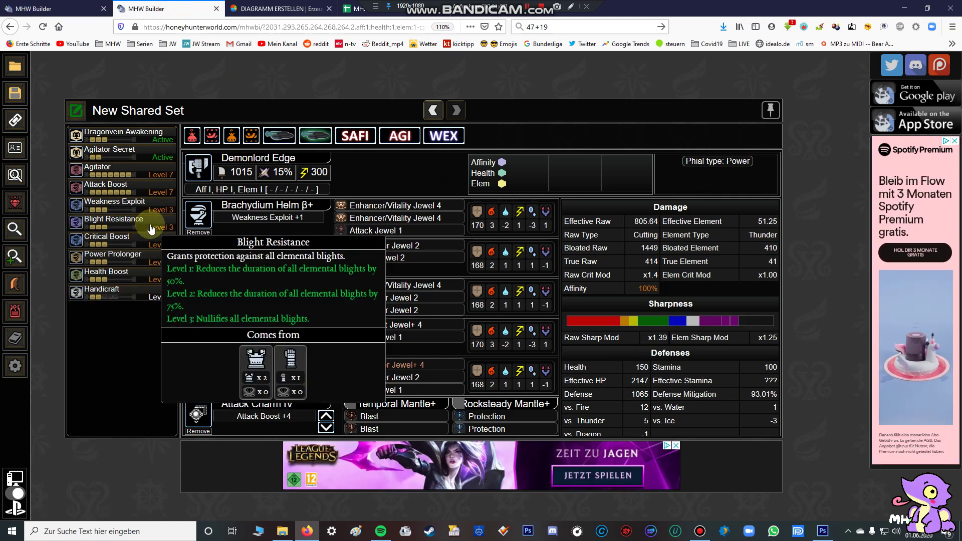
mouse_move(142, 244)
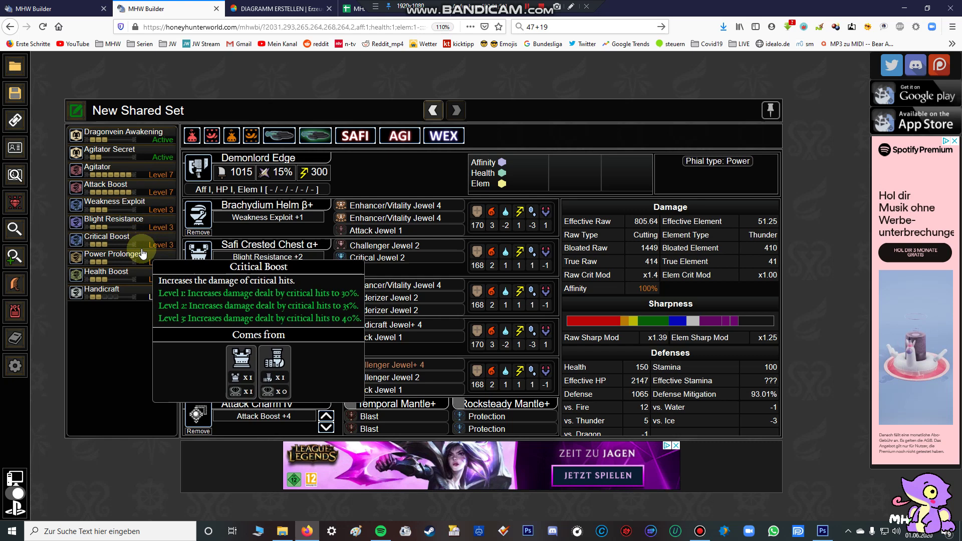
mouse_move(130, 283)
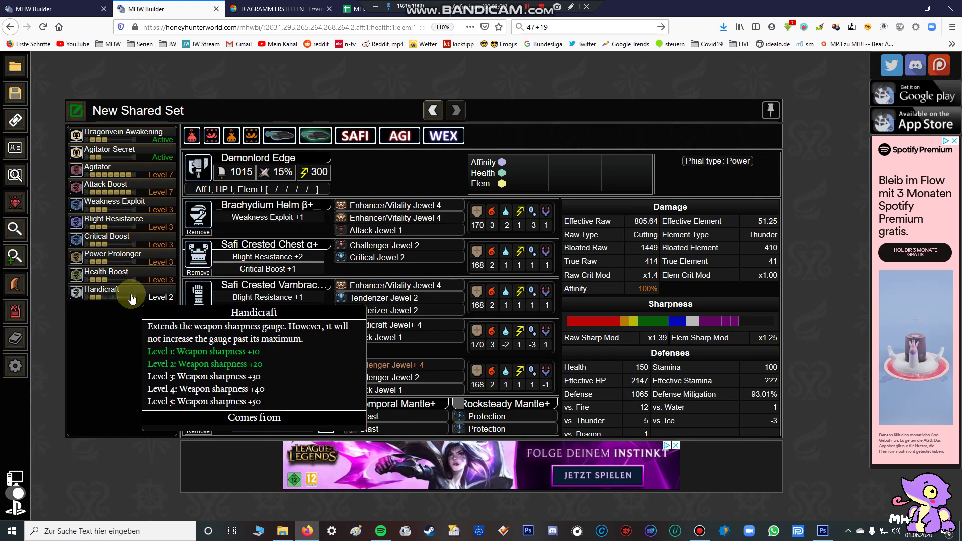
mouse_move(723, 322)
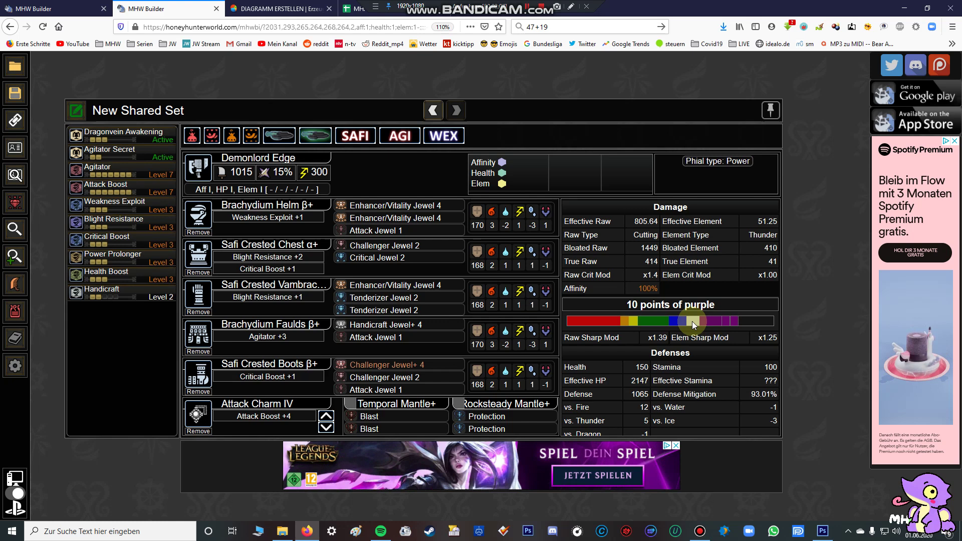
mouse_move(115, 142)
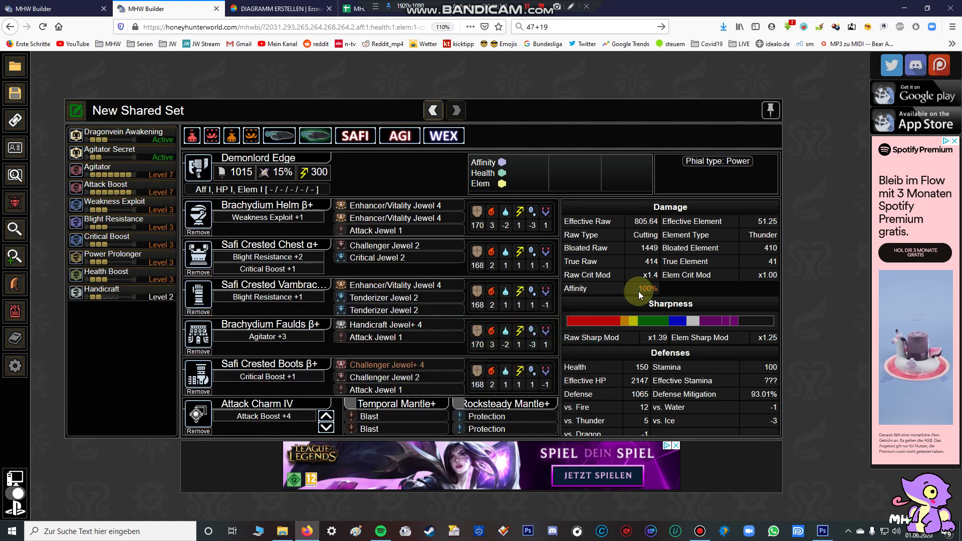
Step: Compare the effective raw and effective element values of the Kjárr Axe "Thunder" and Demonlord Edge sets
click(65, 8)
click(138, 6)
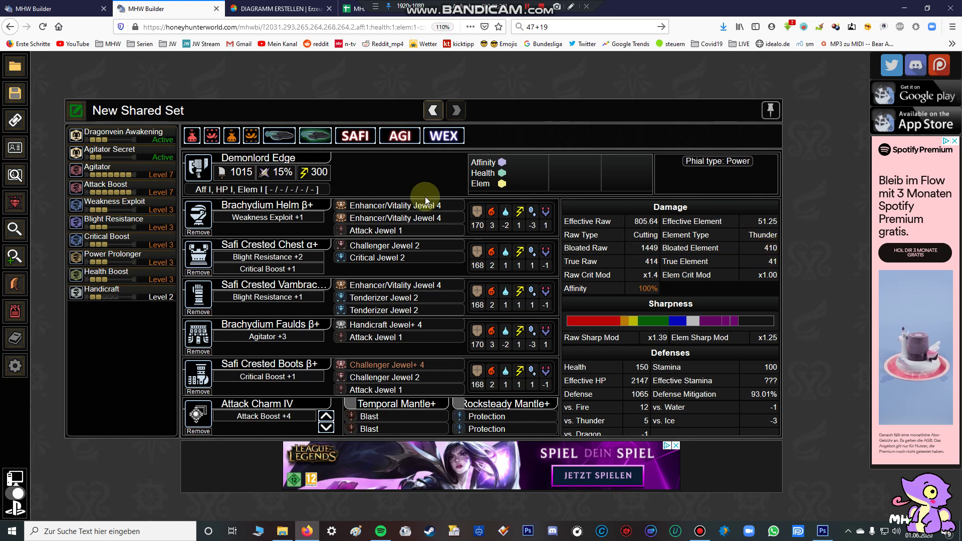
click(47, 5)
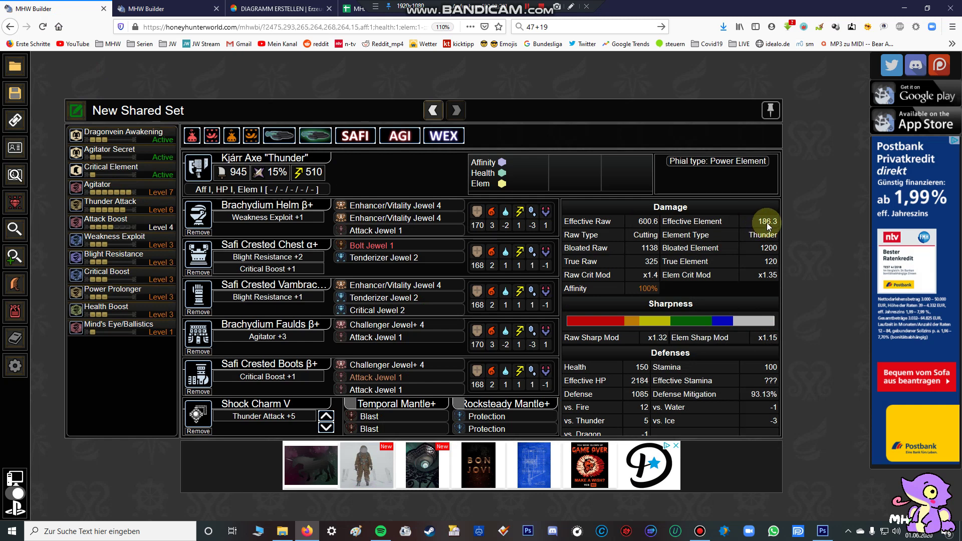
click(155, 8)
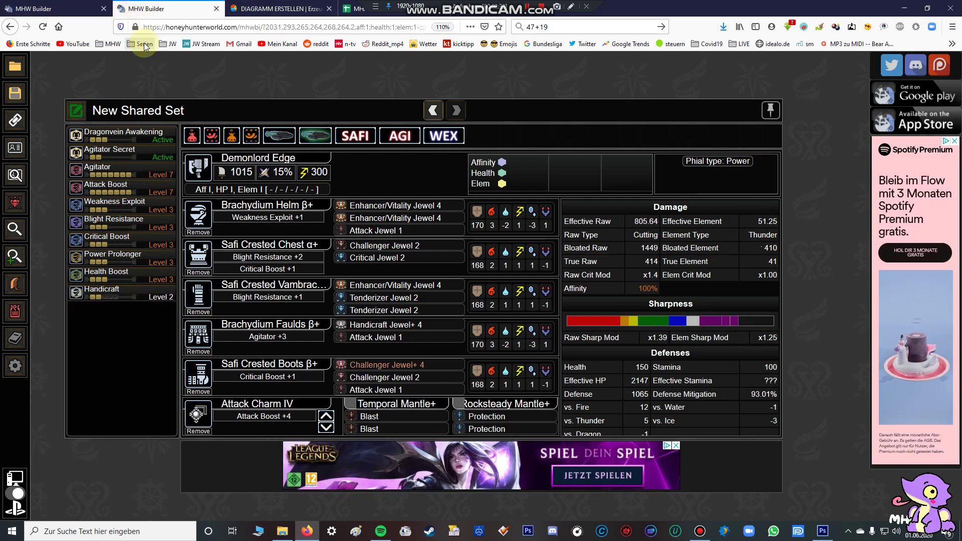
Step: Switch to the ZSD tick bar chart on diagrammerstellen.de and show its data entry table with the values of the three weapon groups
click(245, 14)
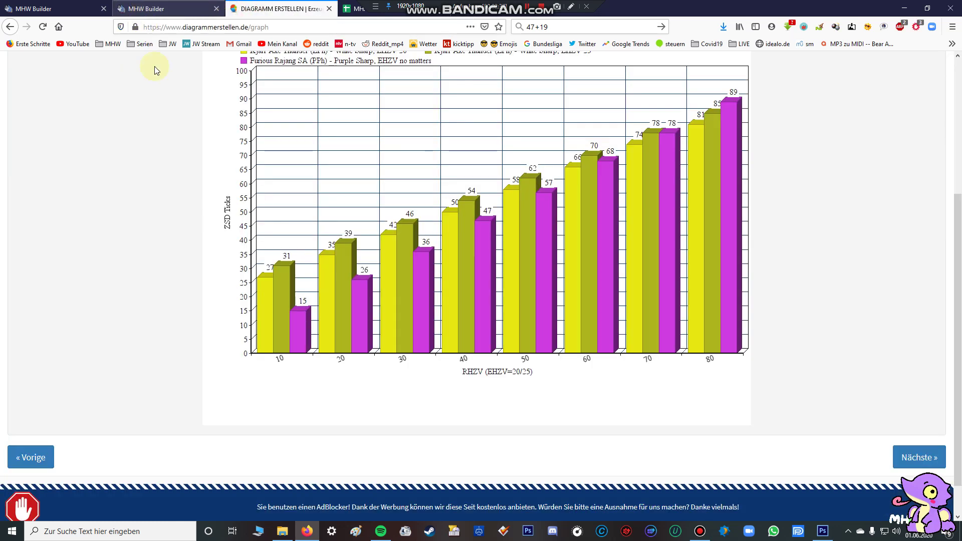
scroll(153, 90, up, 4)
click(68, 179)
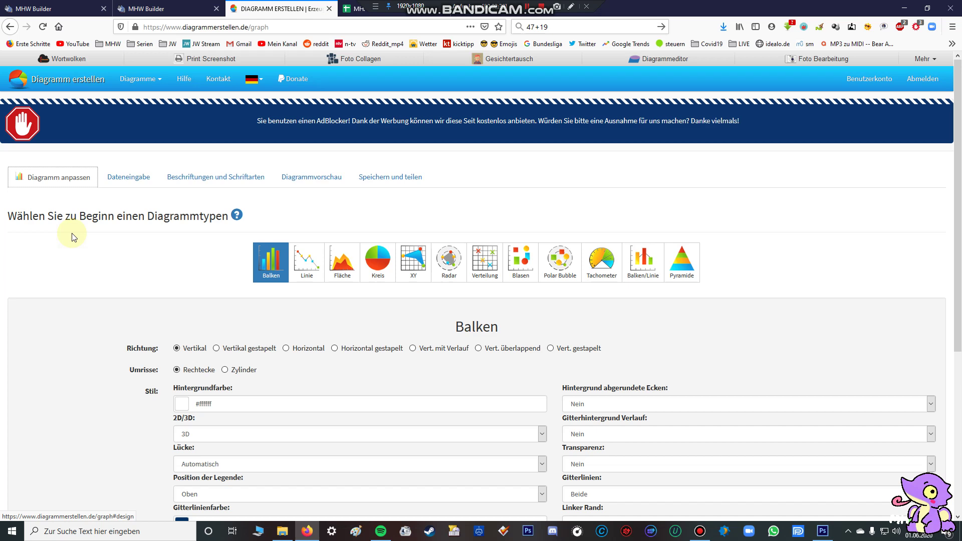
scroll(86, 264, down, 5)
scroll(100, 120, up, 3)
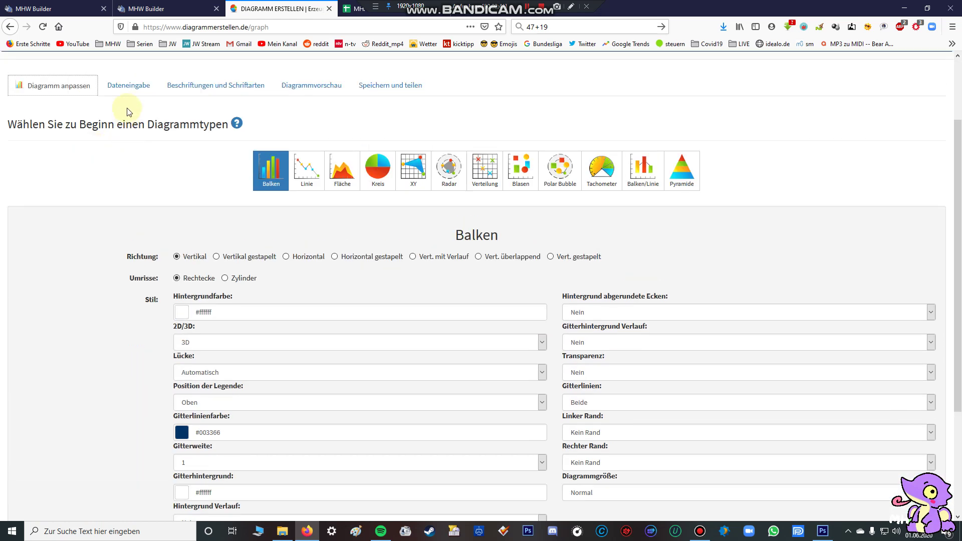
click(126, 85)
scroll(101, 243, down, 5)
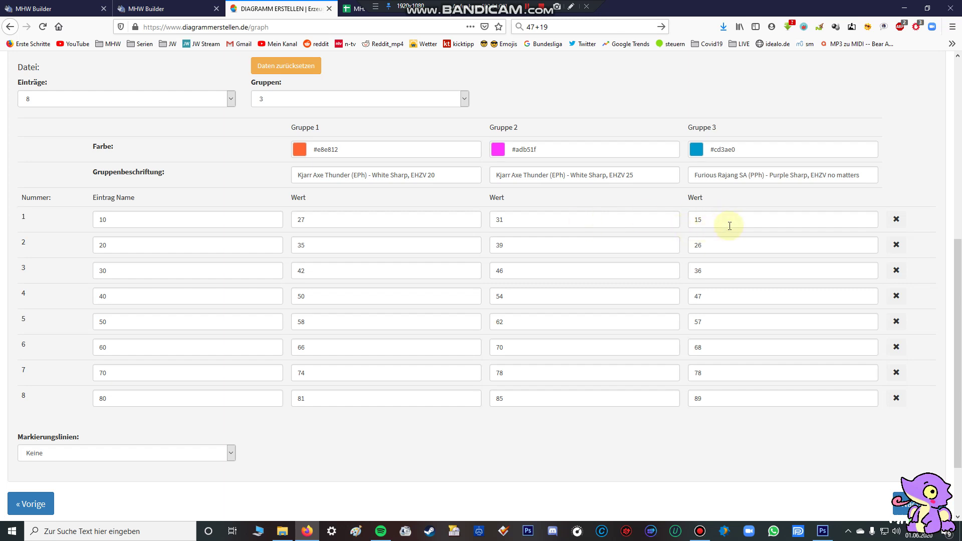
Step: Switch to the MH:WI Elemental Weakness Sheet and examine the monsters' average weaknesses, top elements and hitzones across the whole Monster Weakness list
click(360, 18)
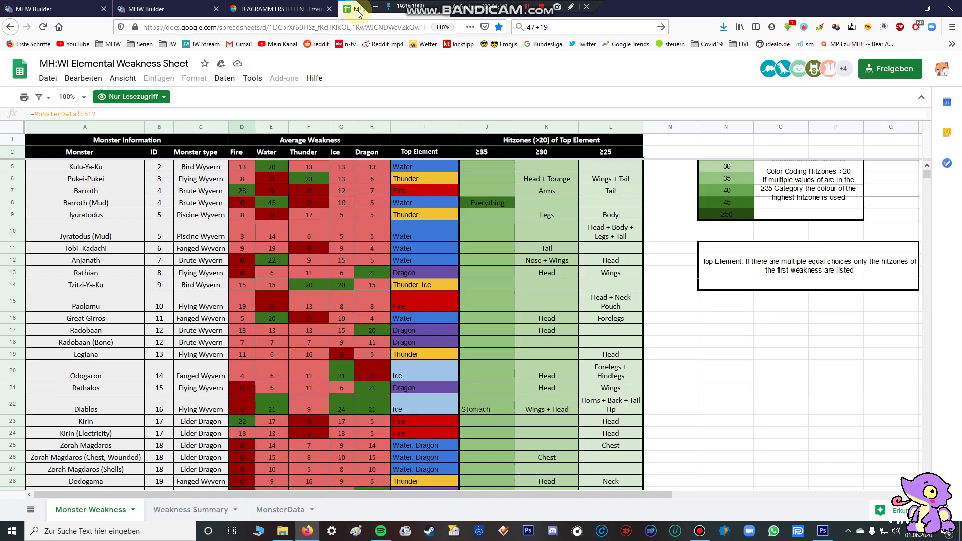
scroll(428, 275, down, 1)
scroll(428, 275, down, 8)
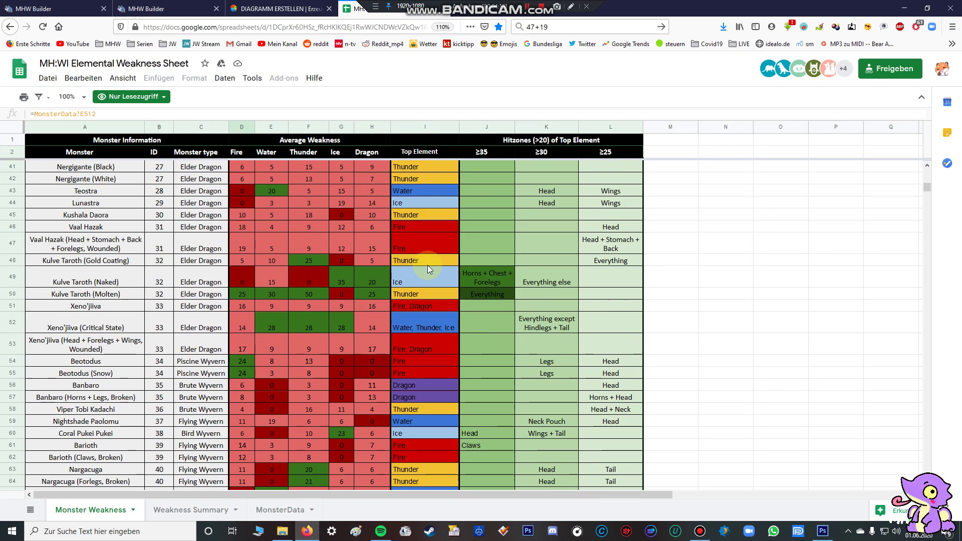
scroll(428, 266, down, 9)
scroll(428, 265, down, 3)
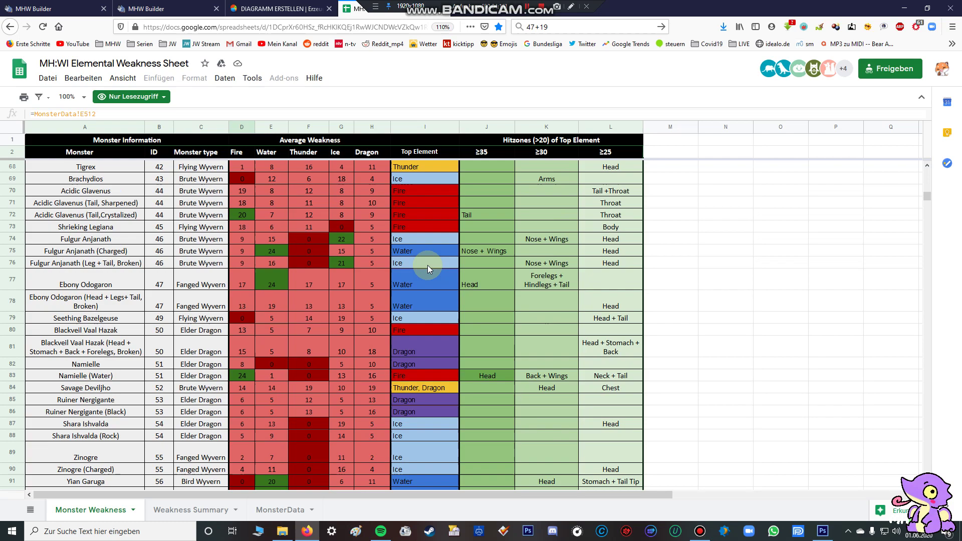
scroll(371, 276, down, 2)
scroll(371, 275, down, 6)
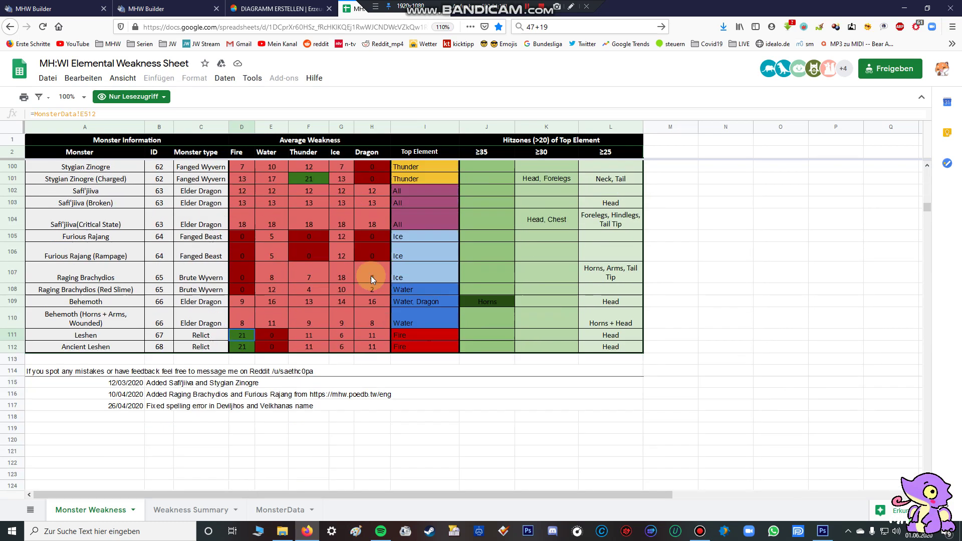
scroll(371, 276, up, 8)
scroll(371, 276, up, 3)
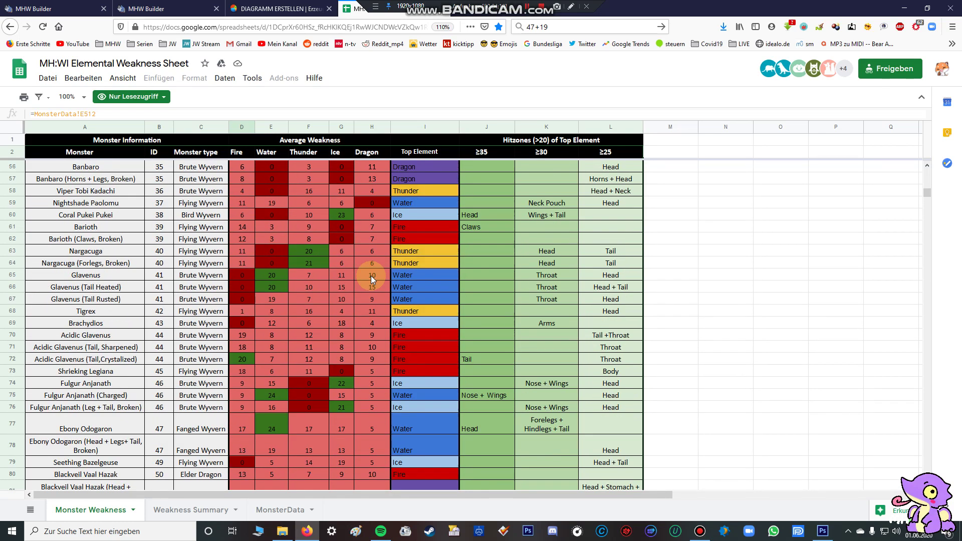
scroll(371, 276, up, 5)
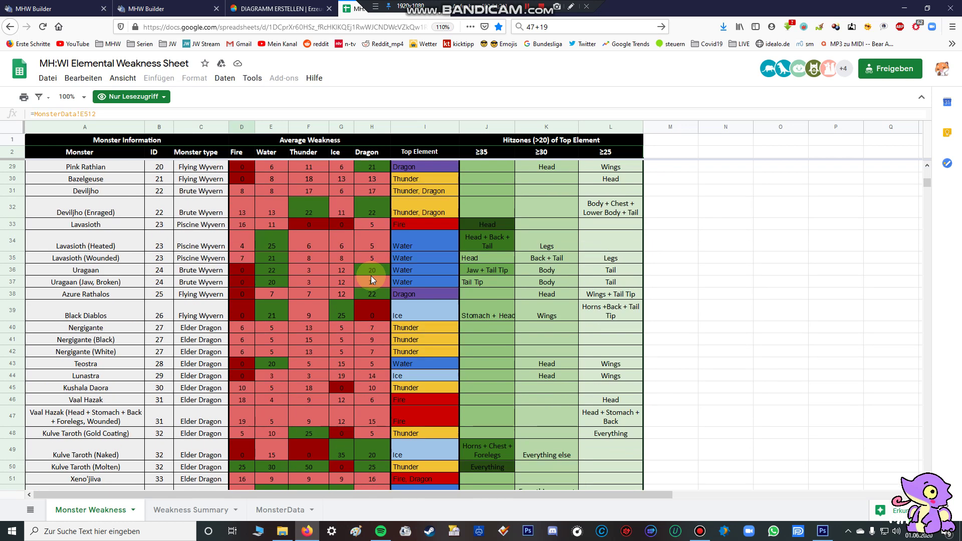
scroll(371, 280, up, 2)
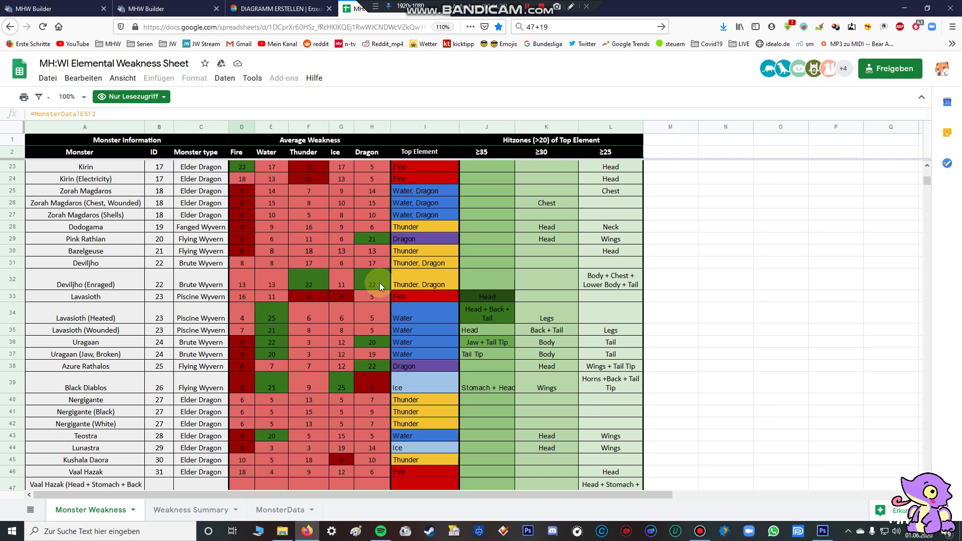
scroll(380, 283, up, 3)
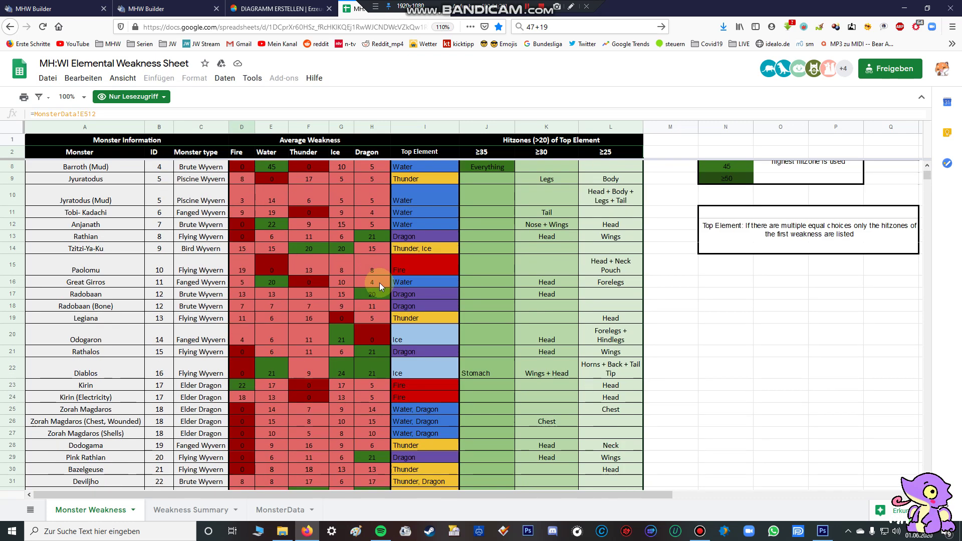
scroll(380, 283, up, 1)
scroll(380, 283, down, 4)
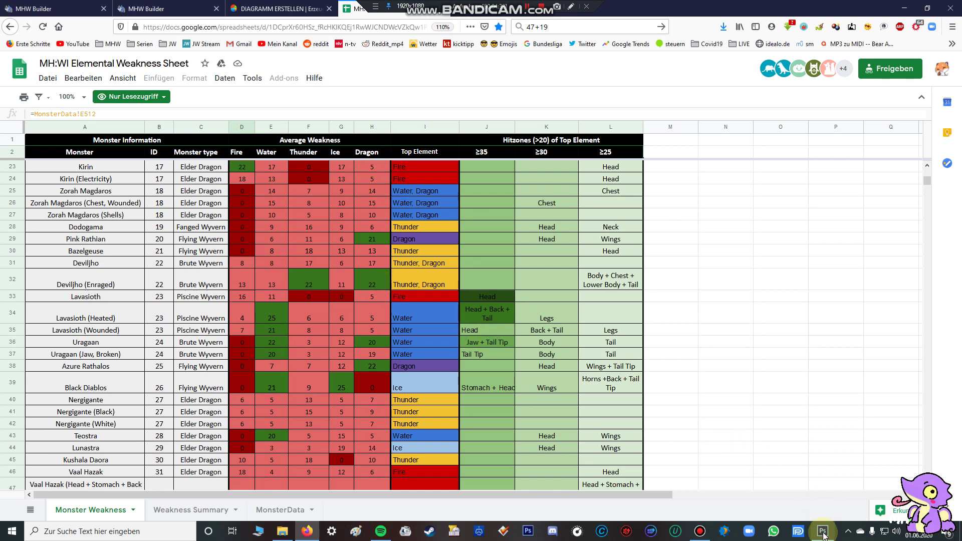
Step: Switch to the ZSD chart in Photoshop and recolour the note's first line, "!!!This Sheet only IS for an Early Release", to red #f71041
mouse_move(824, 534)
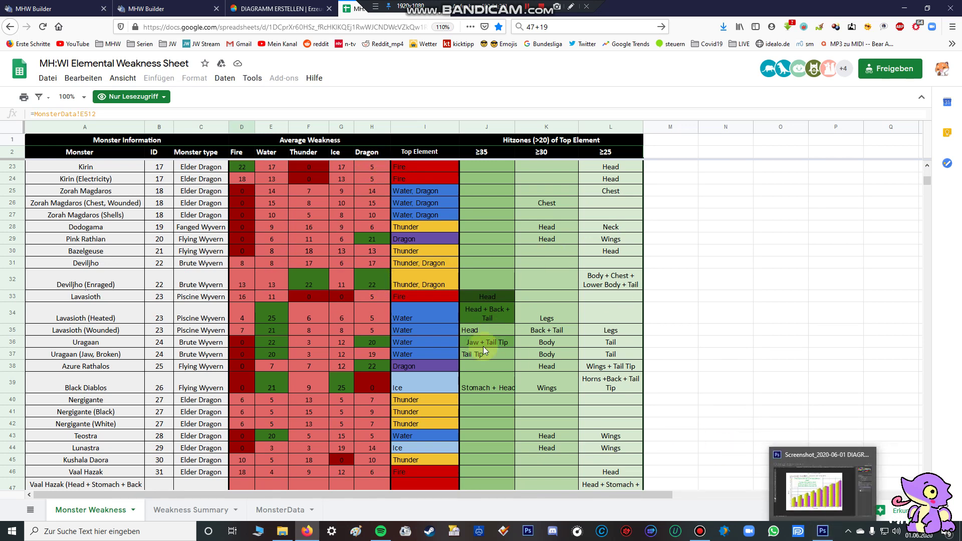
click(54, 7)
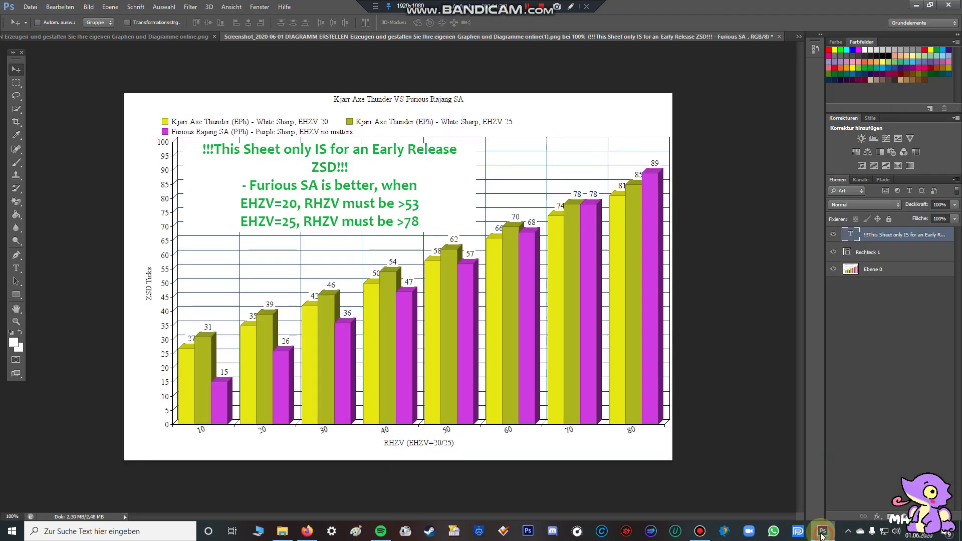
click(823, 531)
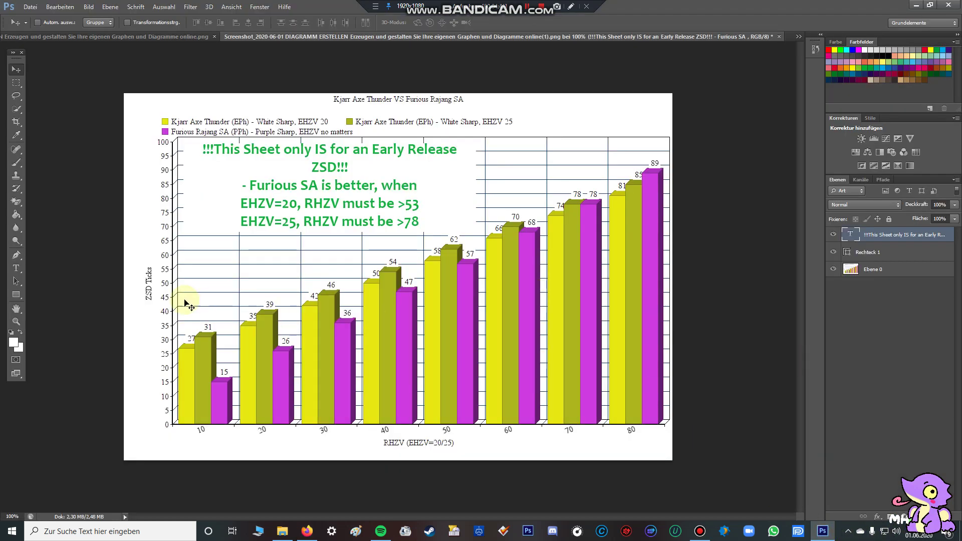
click(16, 268)
drag(205, 149, 459, 149)
click(326, 22)
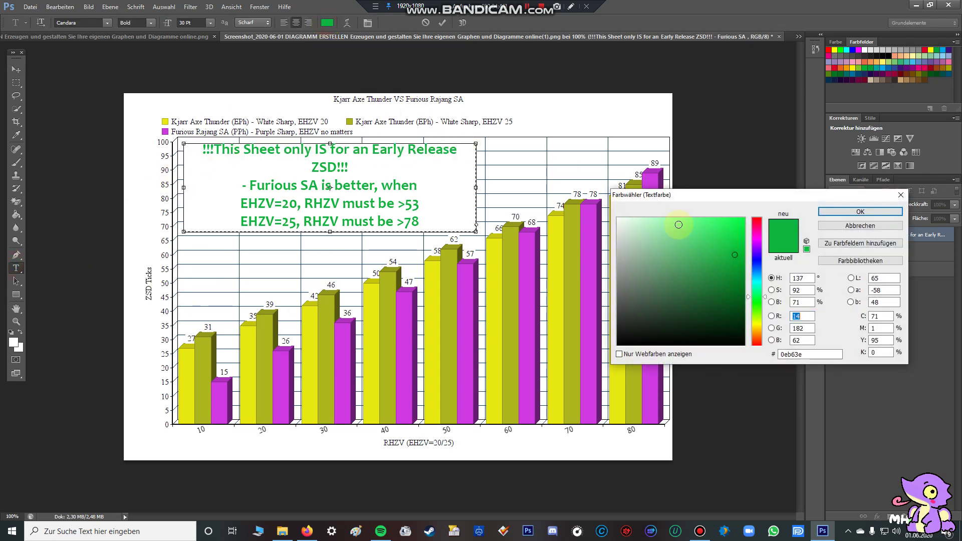
click(757, 221)
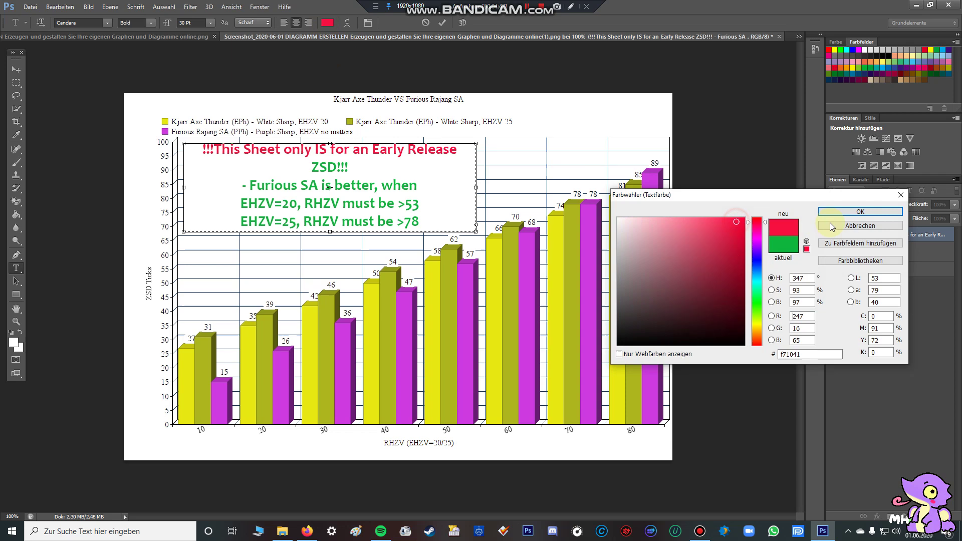
click(860, 211)
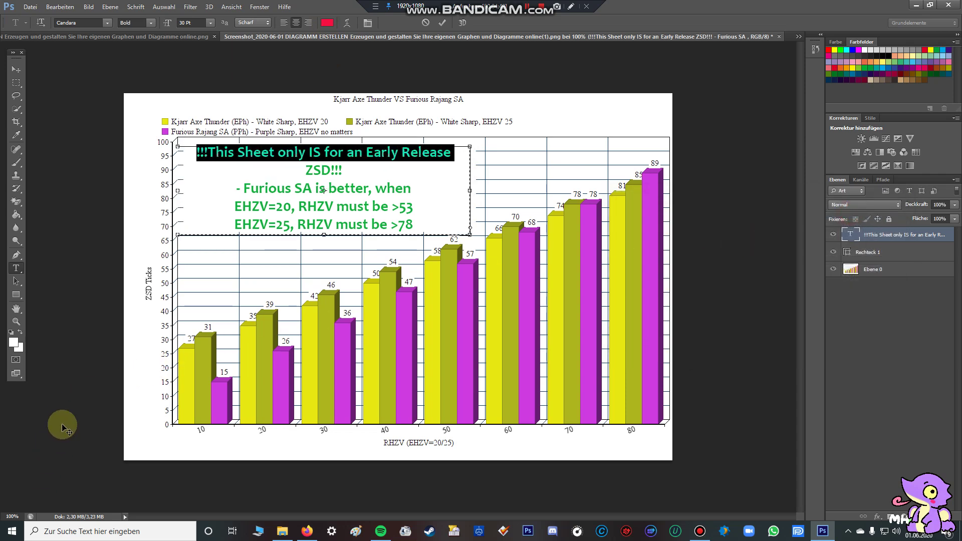
Step: Move the note's text block slightly down over the white area of the chart
click(16, 69)
drag(234, 137, 279, 159)
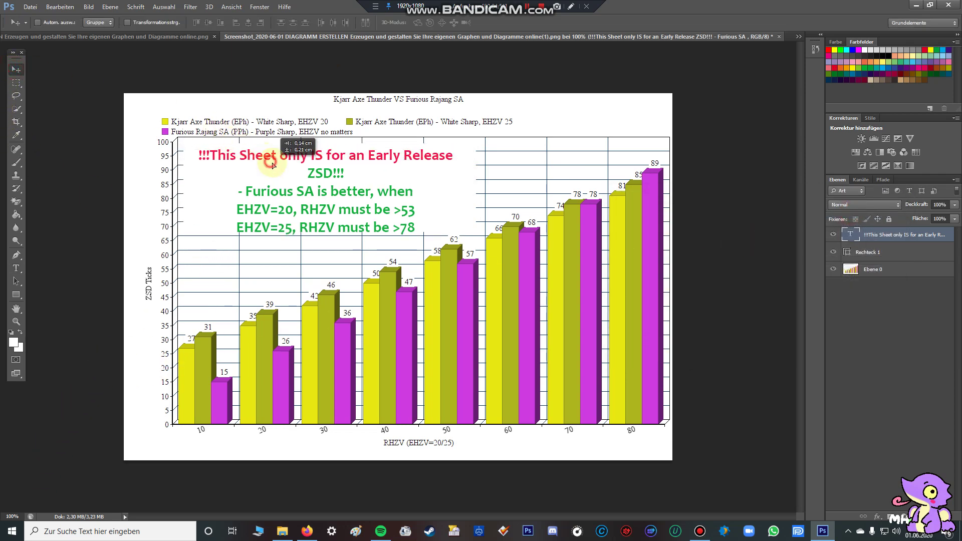
drag(305, 201, 310, 201)
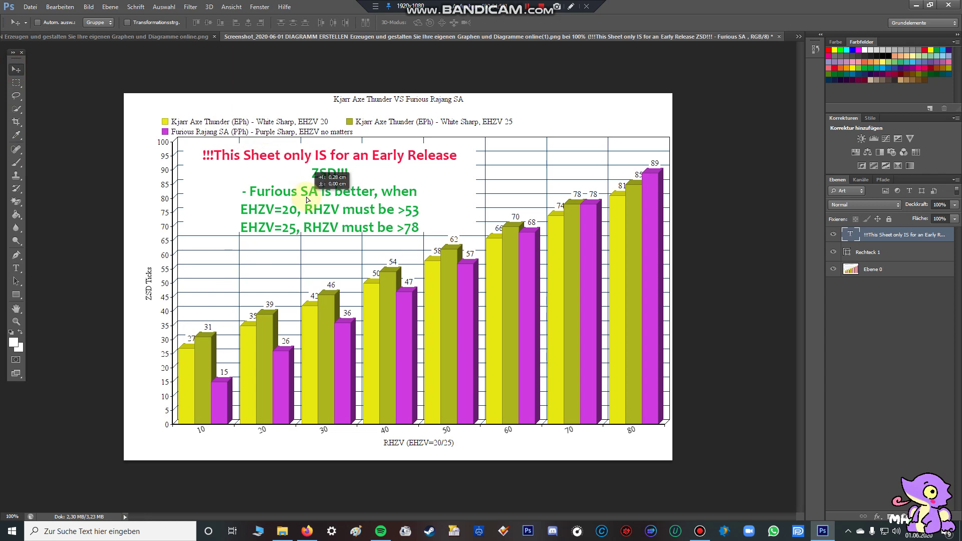
Step: Enlarge the chart view to 120% and examine the ZSD tick bars of both weapons across the RHZV values
click(11, 517)
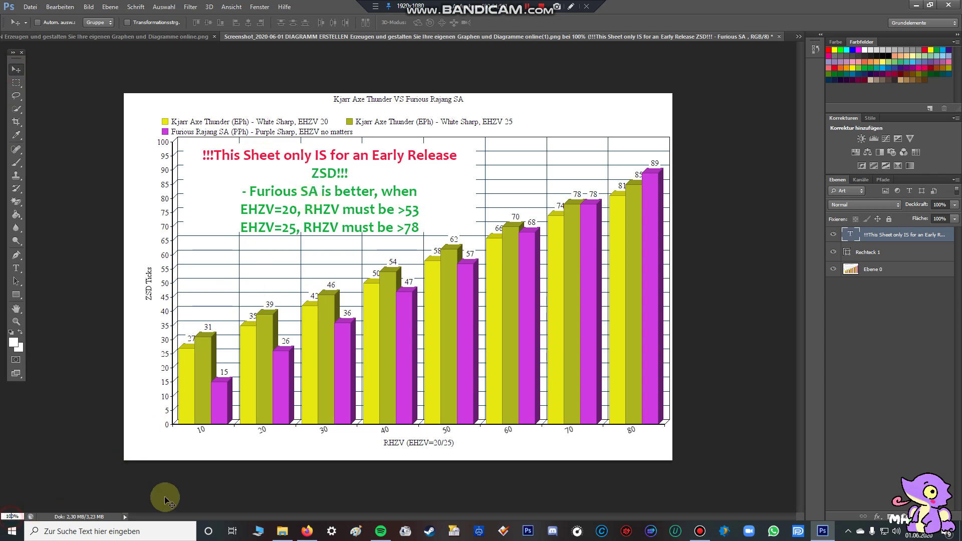
text(120)
key(Return)
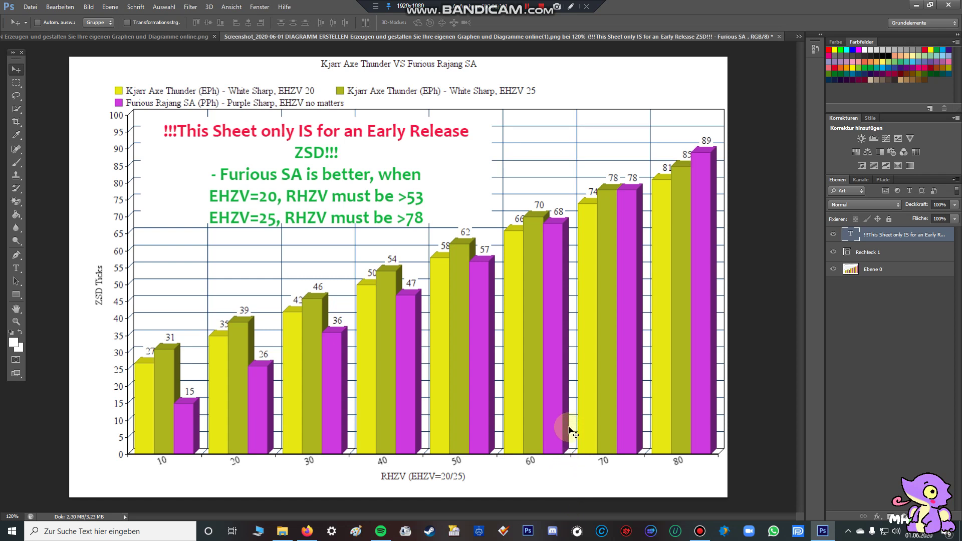
click(555, 436)
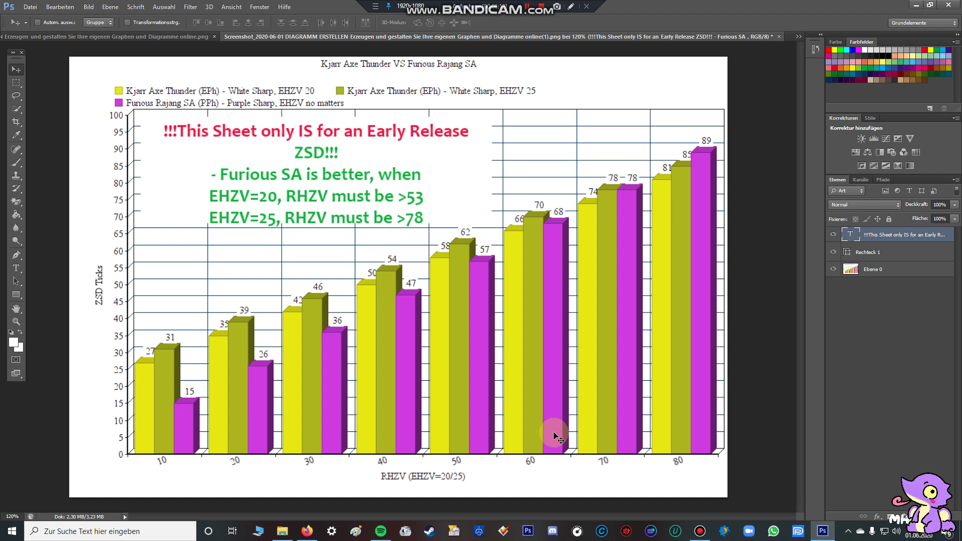